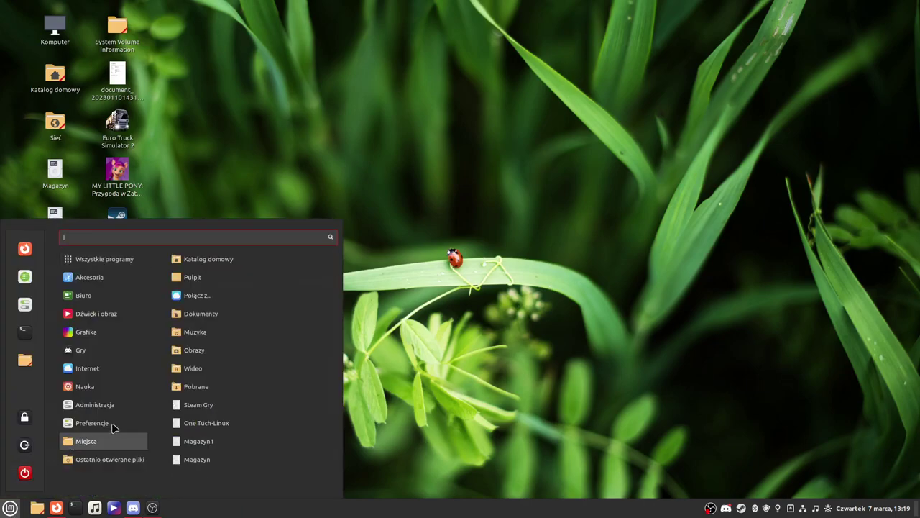
Step: Look through the programs listed in the Administracja and Preferencje categories of the start menu
{"action": "mouse_move", "coordinate": [120, 412]}
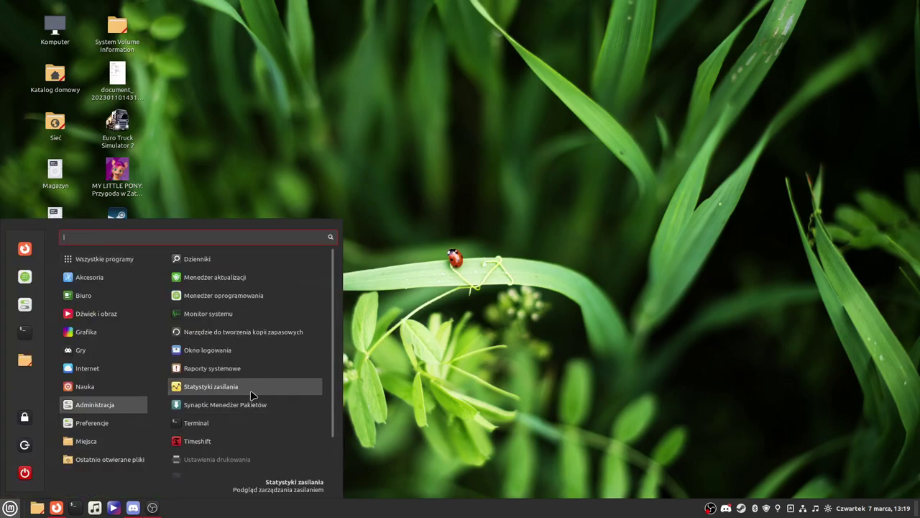
{"action": "scroll", "coordinate": [277, 374], "scroll_direction": "down", "scroll_amount": 1}
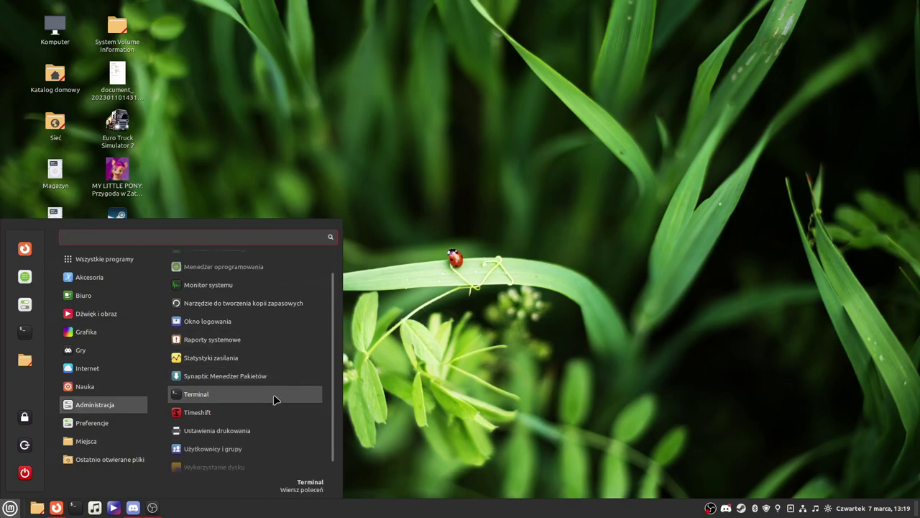
{"action": "scroll", "coordinate": [272, 406], "scroll_direction": "down", "scroll_amount": 1}
{"action": "scroll", "coordinate": [248, 363], "scroll_direction": "up", "scroll_amount": 2}
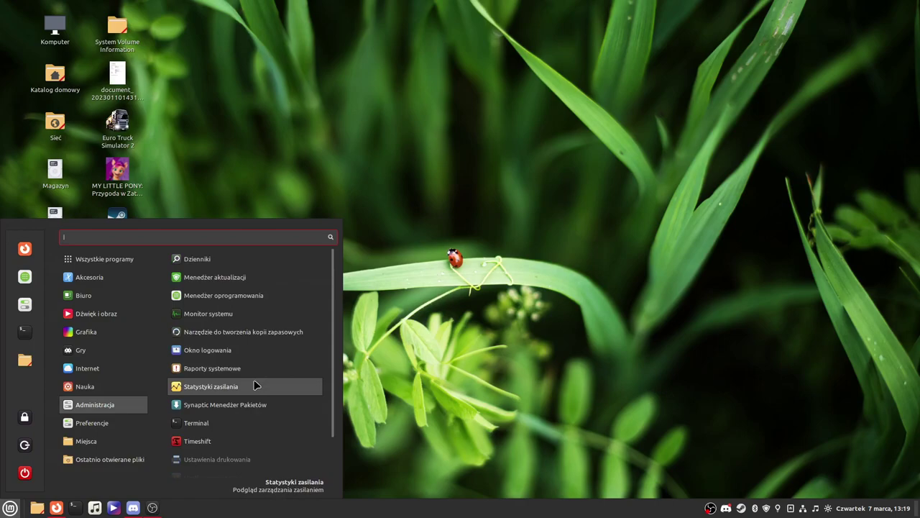
{"action": "scroll", "coordinate": [288, 424], "scroll_direction": "down", "scroll_amount": 10}
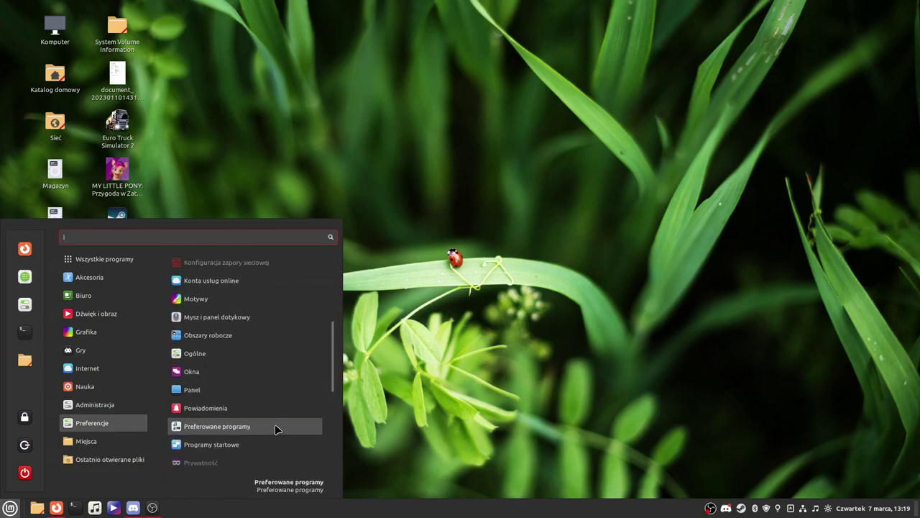
{"action": "scroll", "coordinate": [277, 429], "scroll_direction": "down", "scroll_amount": 3}
{"action": "scroll", "coordinate": [274, 430], "scroll_direction": "down", "scroll_amount": 10}
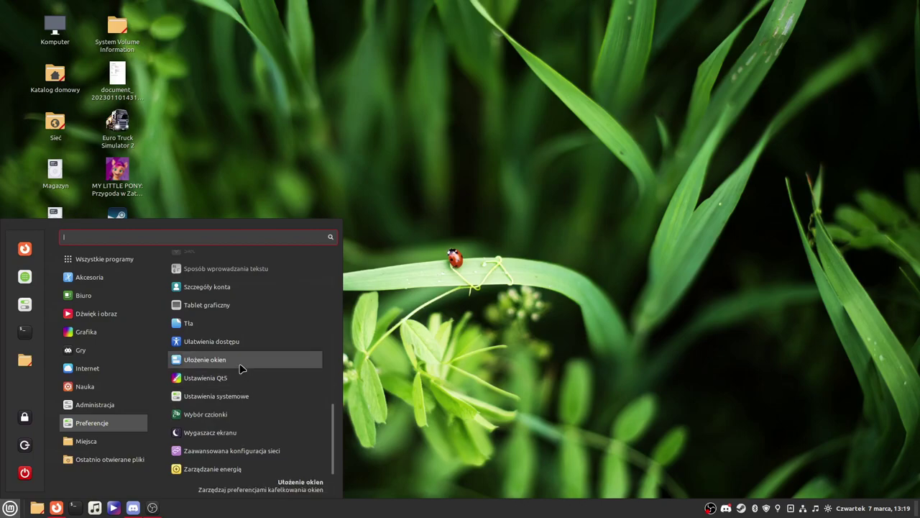
{"action": "scroll", "coordinate": [242, 366], "scroll_direction": "up", "scroll_amount": 3}
{"action": "scroll", "coordinate": [242, 367], "scroll_direction": "up", "scroll_amount": 12}
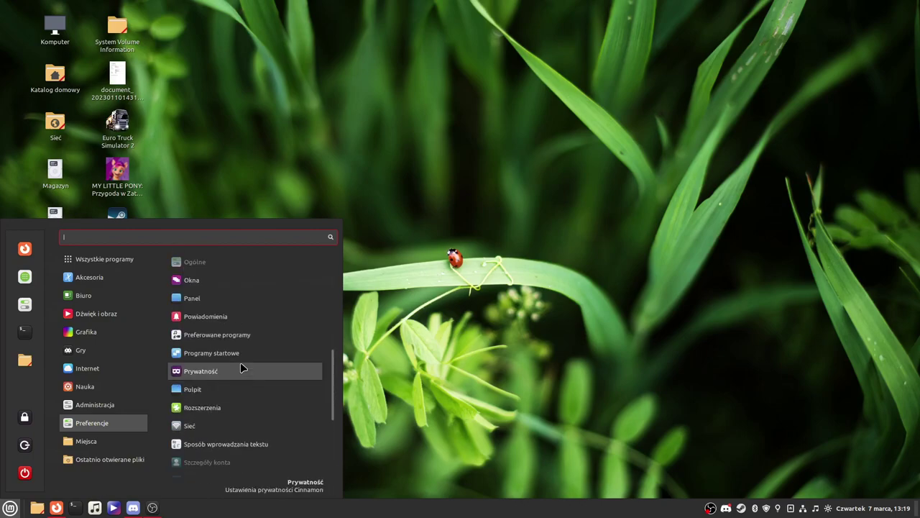
{"action": "scroll", "coordinate": [240, 369], "scroll_direction": "up", "scroll_amount": 5}
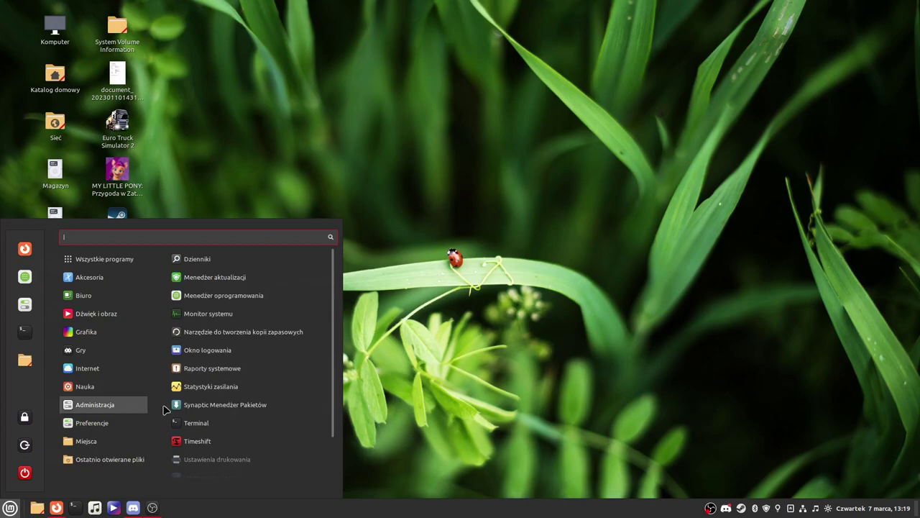
Step: Find Raporty systemowe among the Administracja programs and launch it
{"action": "scroll", "coordinate": [237, 408], "scroll_direction": "down", "scroll_amount": 2}
{"action": "scroll", "coordinate": [237, 408], "scroll_direction": "down", "scroll_amount": 1}
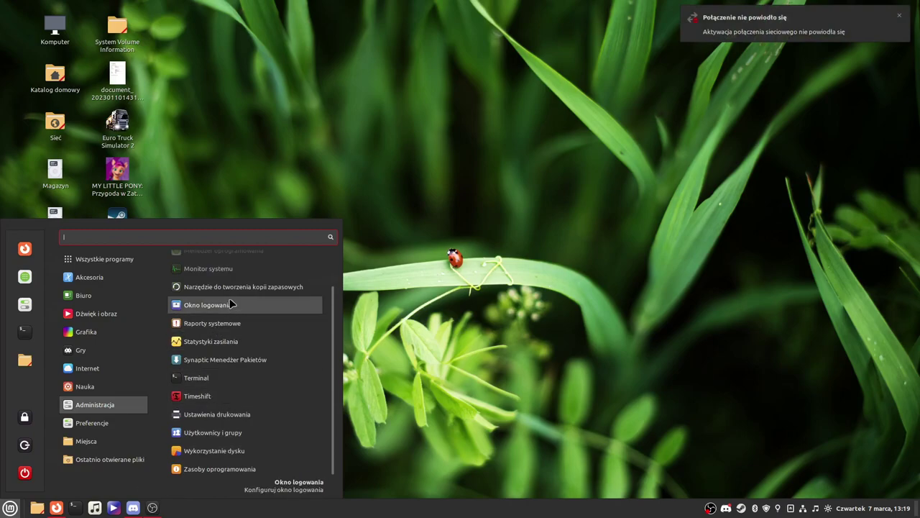
{"action": "left_click", "coordinate": [232, 322]}
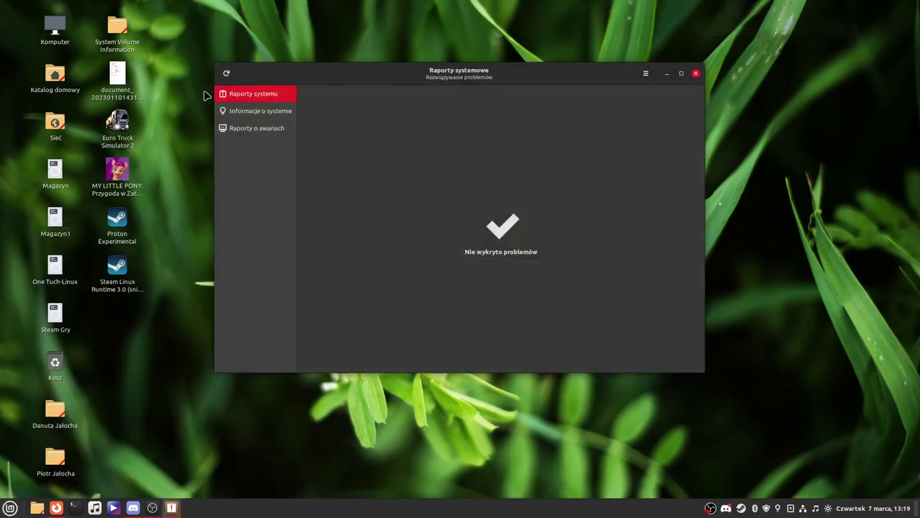
Step: Read through the Informacje o systemie and Raporty o awariach pages, and close the system reports window
{"action": "left_click", "coordinate": [232, 112]}
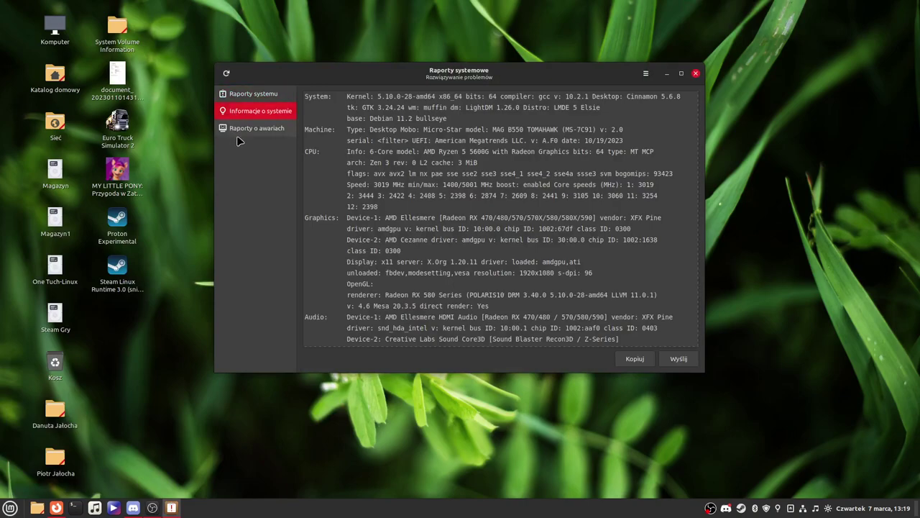
{"action": "scroll", "coordinate": [474, 268], "scroll_direction": "down", "scroll_amount": 5}
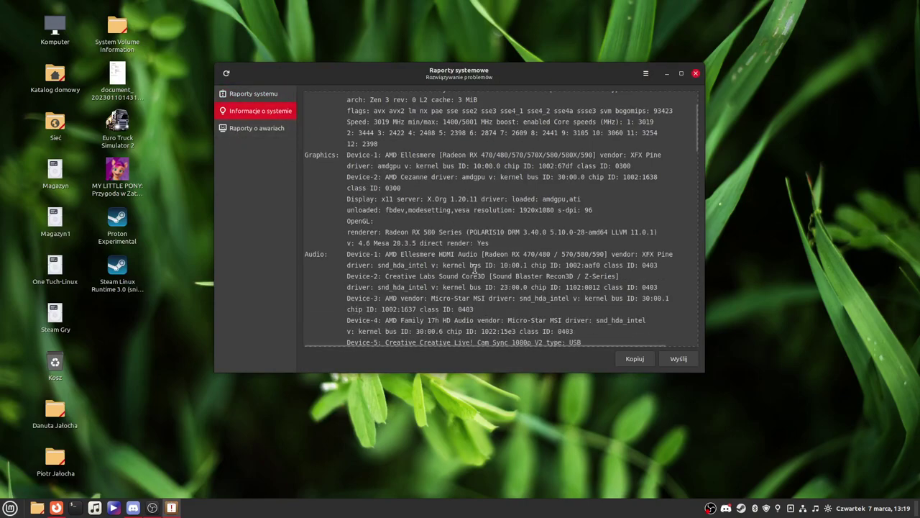
{"action": "scroll", "coordinate": [474, 270], "scroll_direction": "down", "scroll_amount": 2}
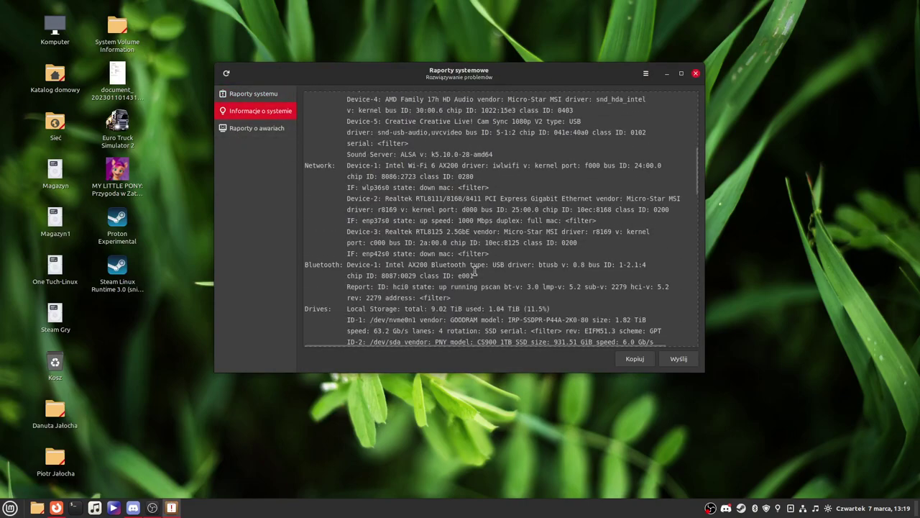
{"action": "scroll", "coordinate": [474, 271], "scroll_direction": "down", "scroll_amount": 10}
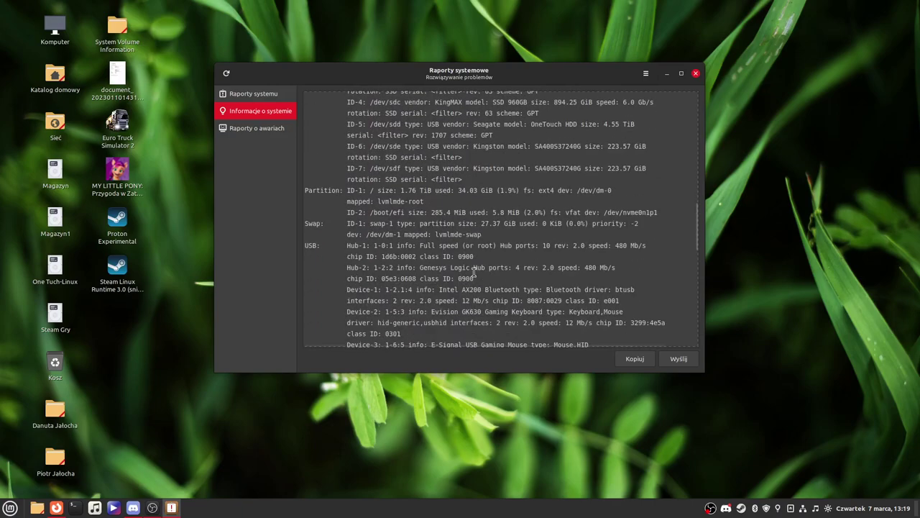
{"action": "scroll", "coordinate": [475, 281], "scroll_direction": "down", "scroll_amount": 6}
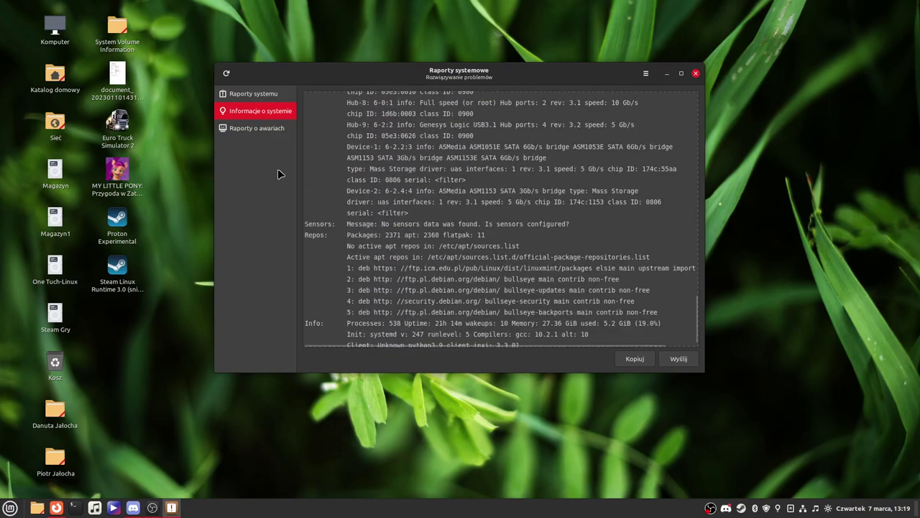
{"action": "left_click", "coordinate": [249, 130]}
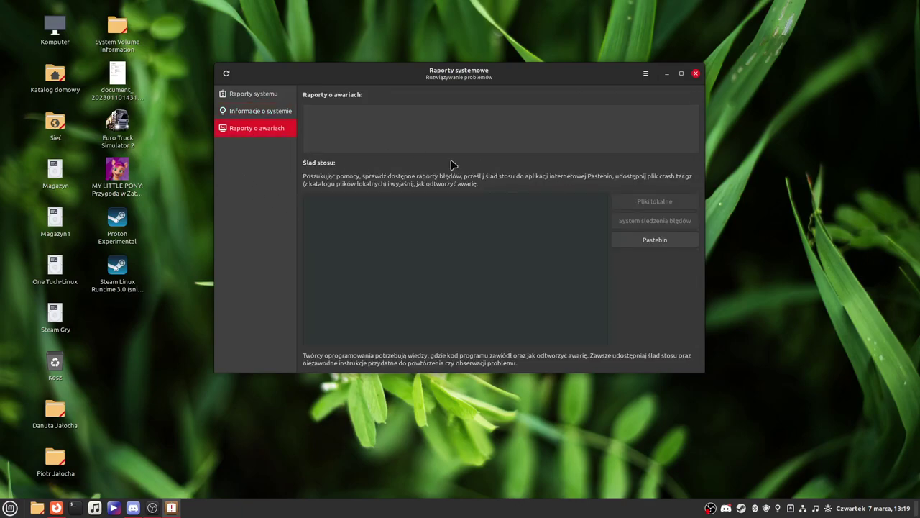
{"action": "left_click", "coordinate": [695, 73]}
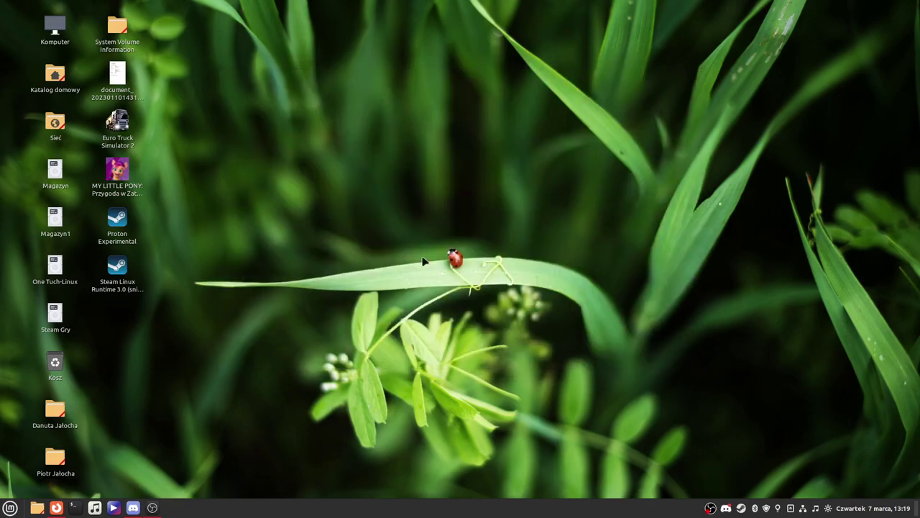
Step: Open Ustawienia systemowe, view Informacje o systemie in the Sprzęt section, and return to the settings overview
{"action": "left_click", "coordinate": [14, 512]}
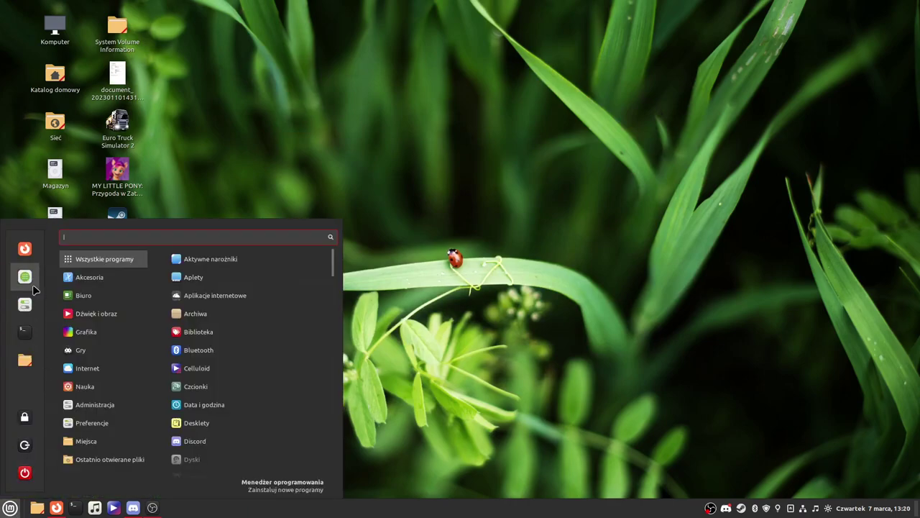
{"action": "left_click", "coordinate": [24, 305]}
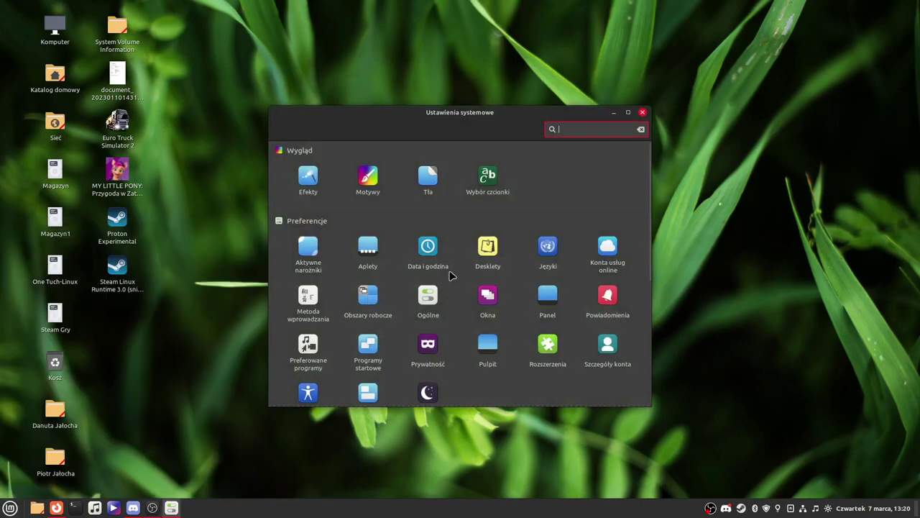
{"action": "scroll", "coordinate": [511, 288], "scroll_direction": "down", "scroll_amount": 3}
{"action": "scroll", "coordinate": [503, 323], "scroll_direction": "down", "scroll_amount": 3}
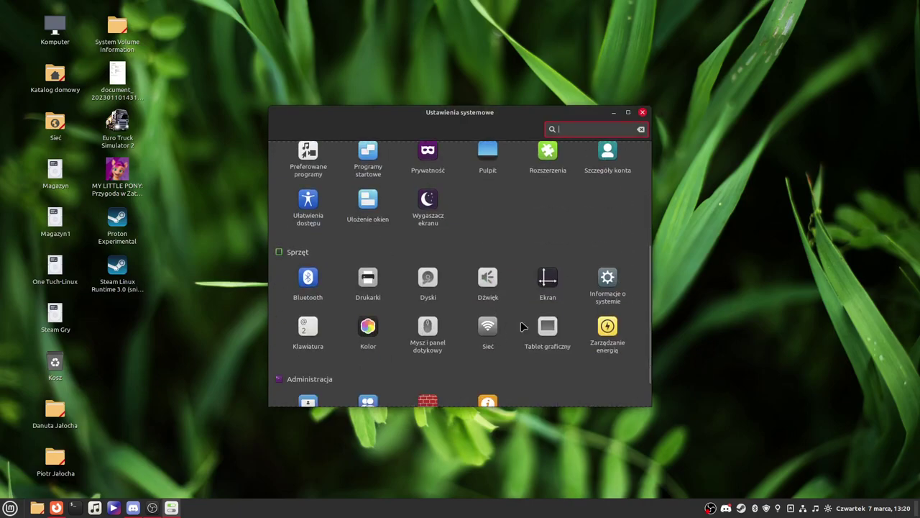
{"action": "left_click", "coordinate": [611, 288]}
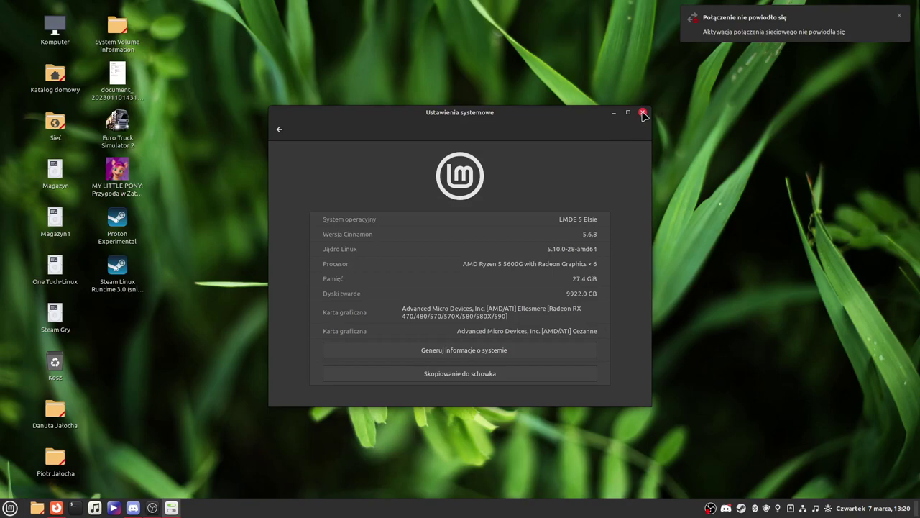
{"action": "left_click", "coordinate": [280, 129]}
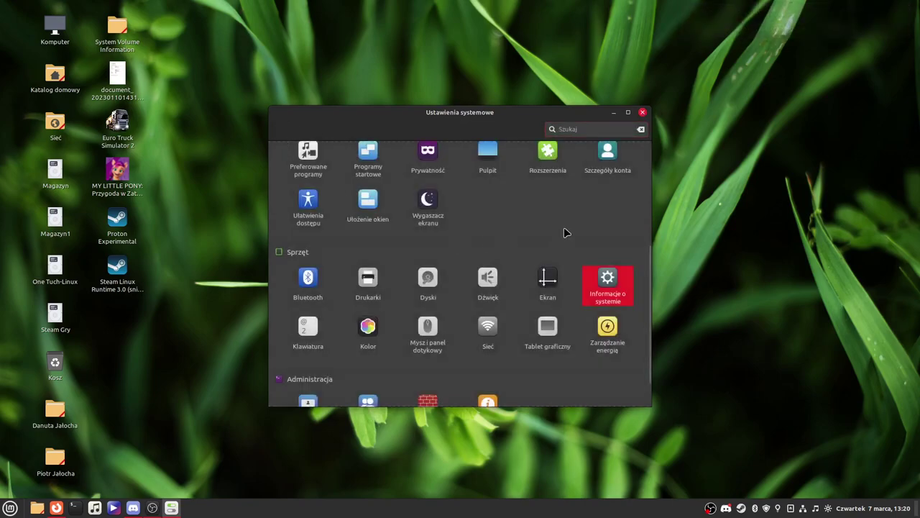
Step: Open Zapora sieciowa from the Administracja section and authenticate by entering the account password
{"action": "scroll", "coordinate": [456, 311], "scroll_direction": "up", "scroll_amount": 1}
{"action": "scroll", "coordinate": [460, 311], "scroll_direction": "down", "scroll_amount": 2}
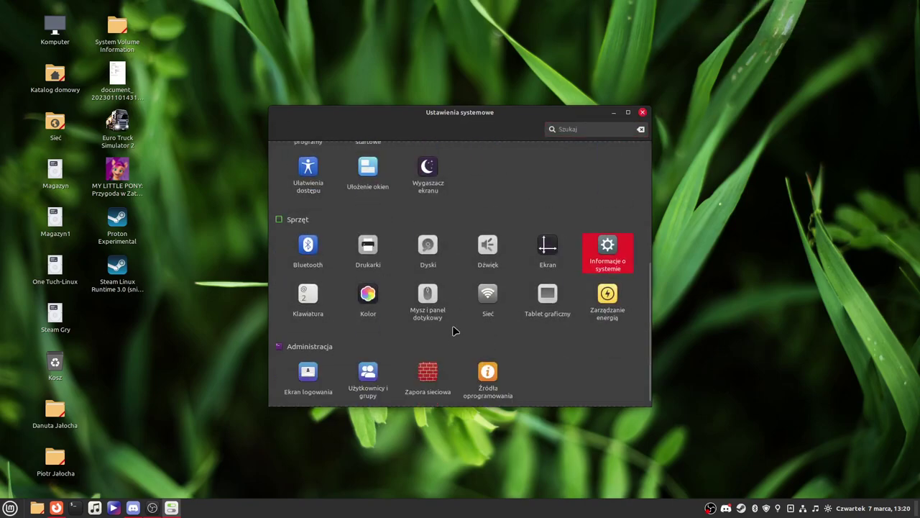
{"action": "left_click", "coordinate": [425, 377]}
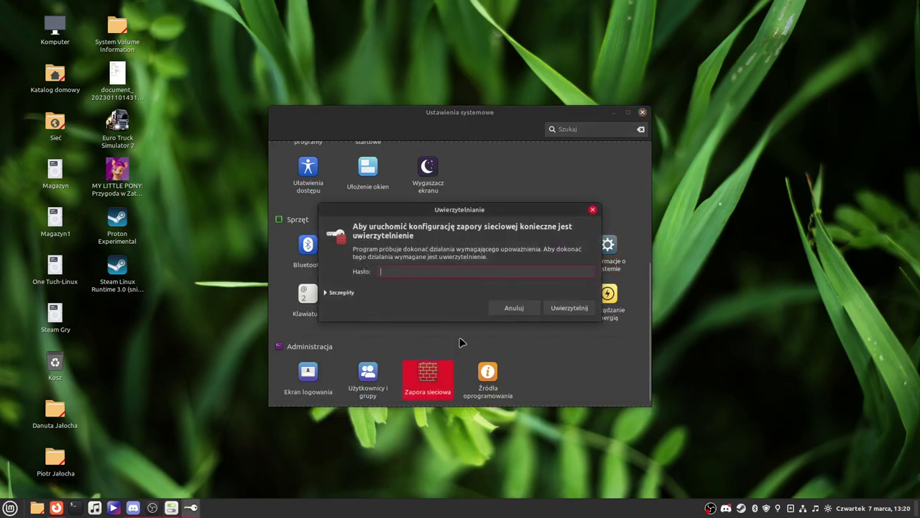
{"action": "type", "text": "***"}
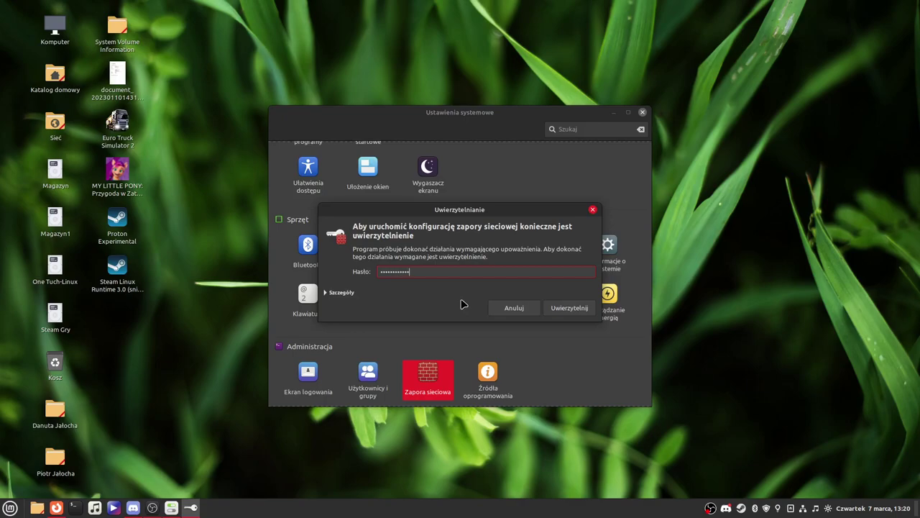
{"action": "key", "text": "Return"}
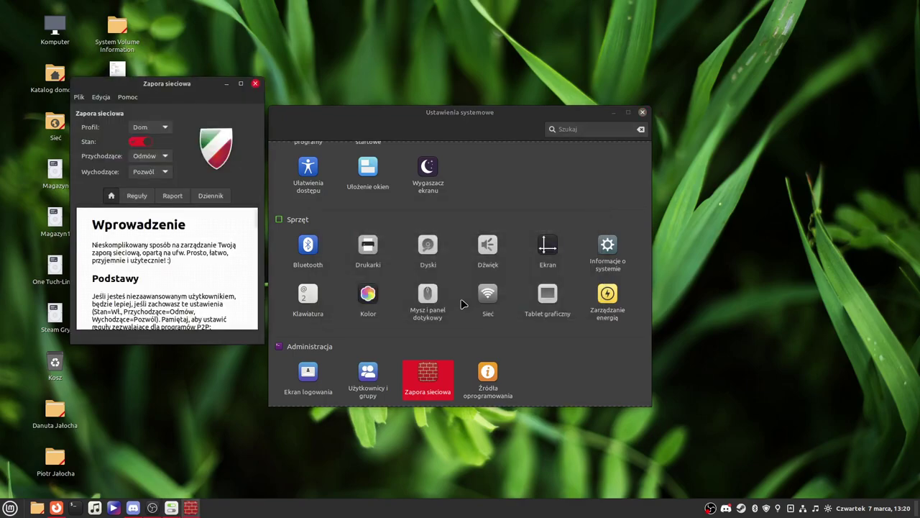
Step: Close the Ustawienia systemowe window and place the Zapora sieciowa window, made wider, in the middle of the desktop
{"action": "left_click_drag", "start_coordinate": [214, 86], "coordinate": [500, 139]}
{"action": "left_click", "coordinate": [642, 113]}
{"action": "left_click_drag", "start_coordinate": [552, 193], "coordinate": [639, 197]}
{"action": "left_click_drag", "start_coordinate": [359, 211], "coordinate": [288, 207]}
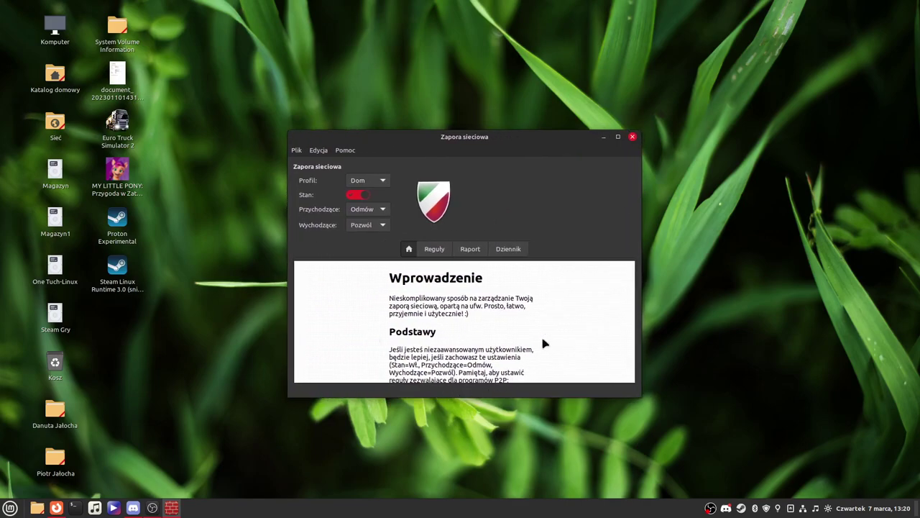
Step: Make the Zapora sieciowa window taller and move it up the desktop so more of the introduction fits
{"action": "scroll", "coordinate": [551, 322], "scroll_direction": "down", "scroll_amount": 1}
{"action": "scroll", "coordinate": [552, 322], "scroll_direction": "up", "scroll_amount": 1}
{"action": "left_click_drag", "start_coordinate": [455, 396], "coordinate": [452, 493]}
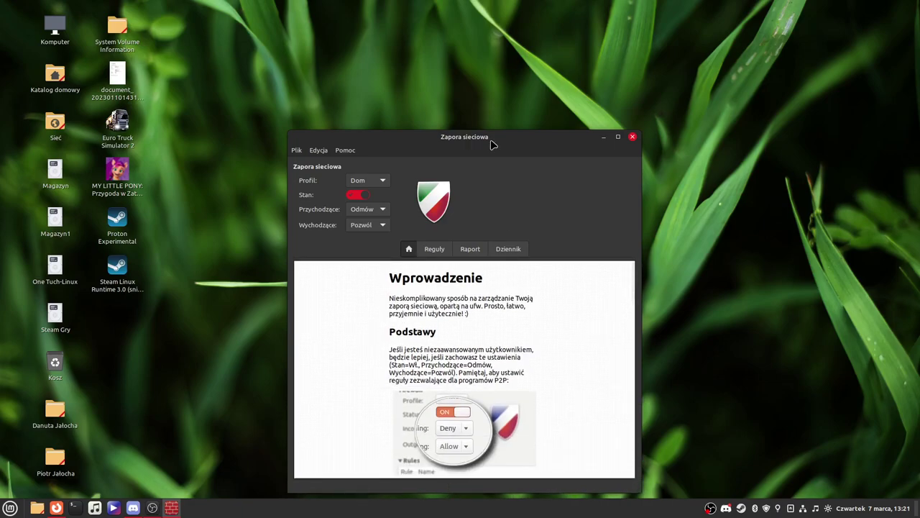
{"action": "left_click_drag", "start_coordinate": [491, 138], "coordinate": [481, 37]}
{"action": "mouse_move", "coordinate": [457, 391]}
{"action": "left_mouse_down"}
{"action": "mouse_move", "coordinate": [454, 450]}
{"action": "mouse_move", "coordinate": [467, 398]}
{"action": "left_mouse_up"}
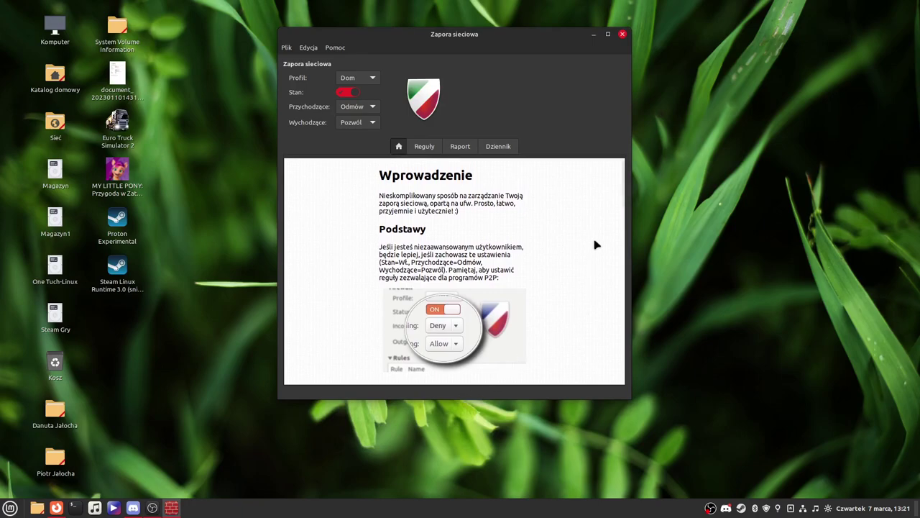
Step: Check the available firewall profiles, keeping Dom selected, and read the introduction through the sections on profile and rule names
{"action": "left_click", "coordinate": [373, 77]}
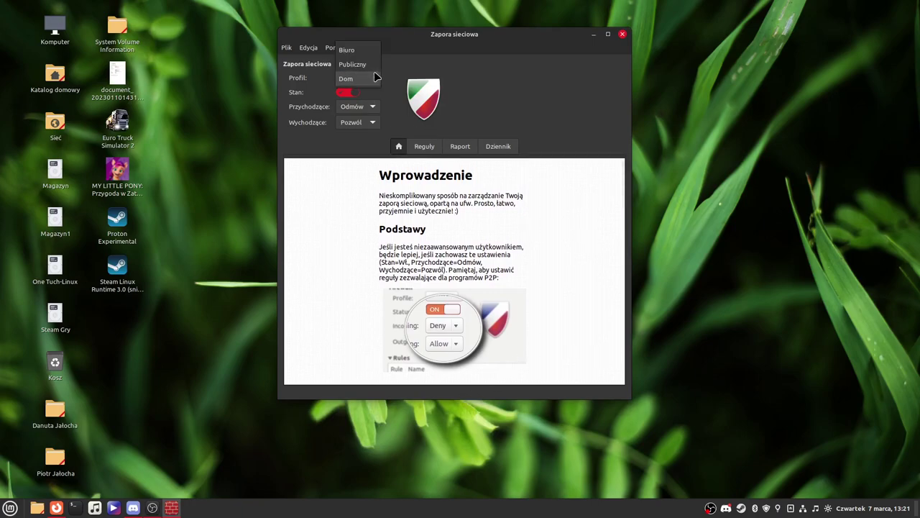
{"action": "left_click", "coordinate": [373, 79]}
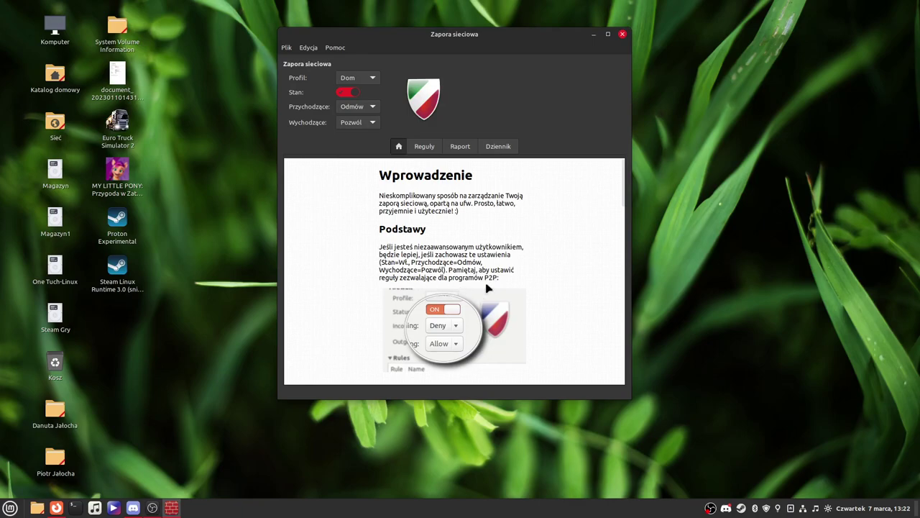
{"action": "scroll", "coordinate": [548, 271], "scroll_direction": "down", "scroll_amount": 5}
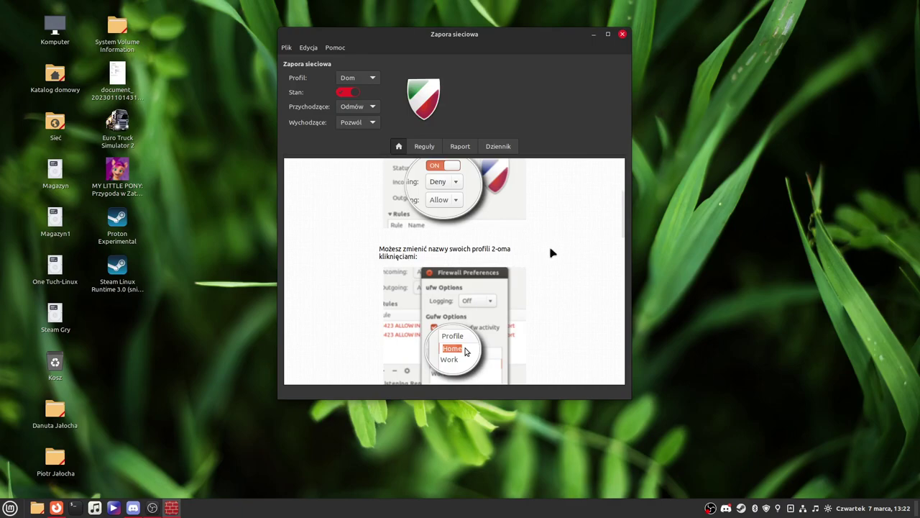
{"action": "scroll", "coordinate": [552, 252], "scroll_direction": "down", "scroll_amount": 1}
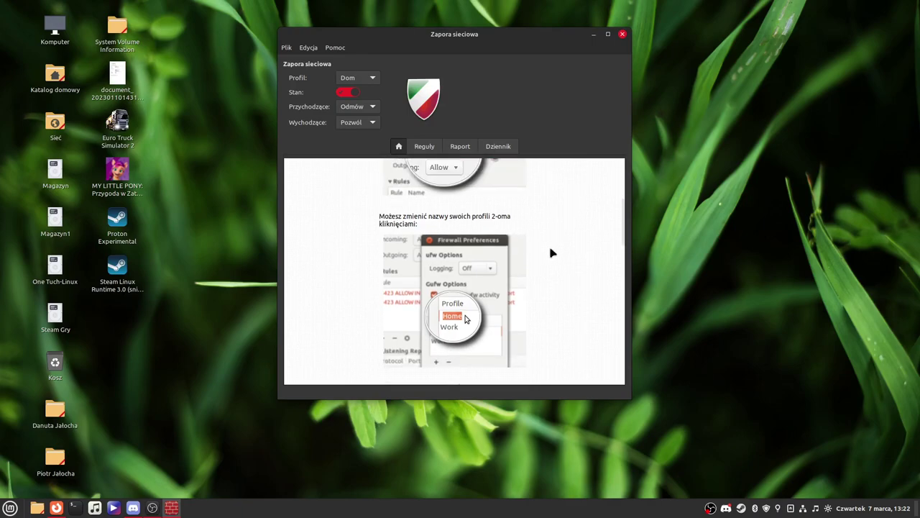
{"action": "scroll", "coordinate": [552, 253], "scroll_direction": "down", "scroll_amount": 2}
{"action": "scroll", "coordinate": [552, 252], "scroll_direction": "down", "scroll_amount": 3}
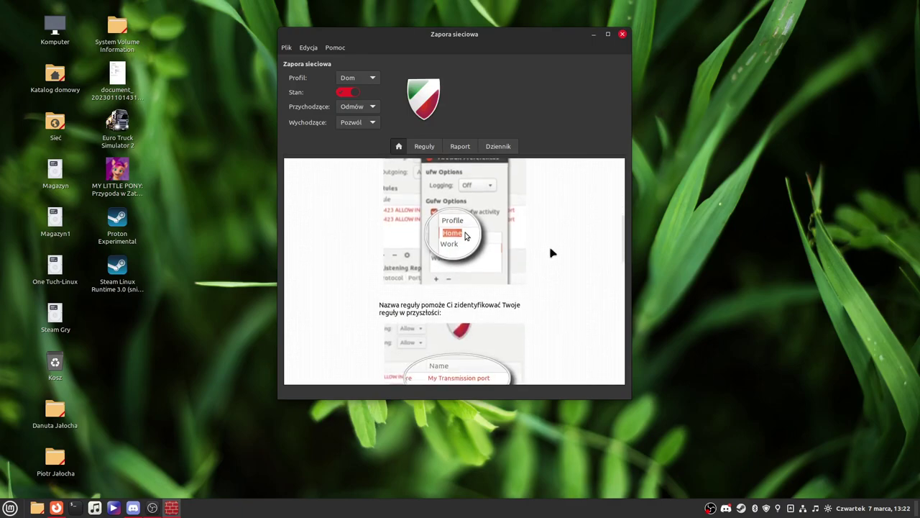
{"action": "scroll", "coordinate": [552, 252], "scroll_direction": "down", "scroll_amount": 1}
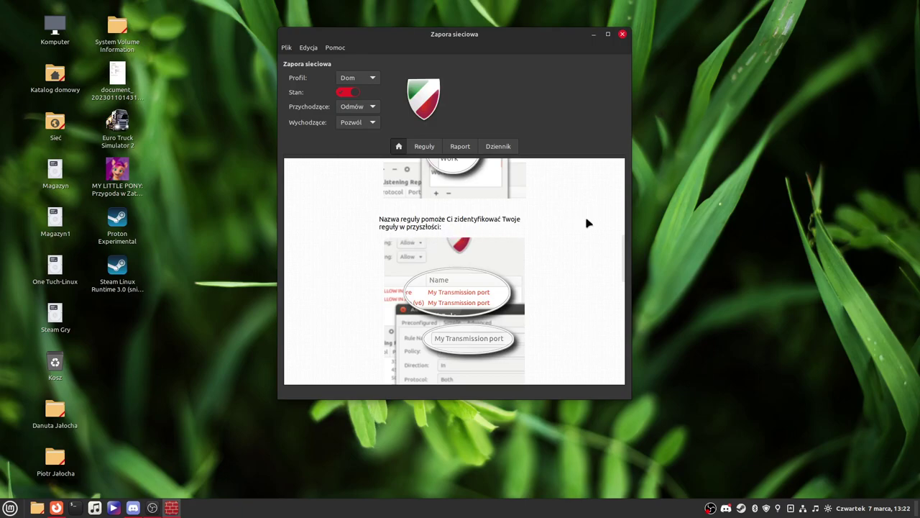
{"action": "scroll", "coordinate": [587, 223], "scroll_direction": "down", "scroll_amount": 1}
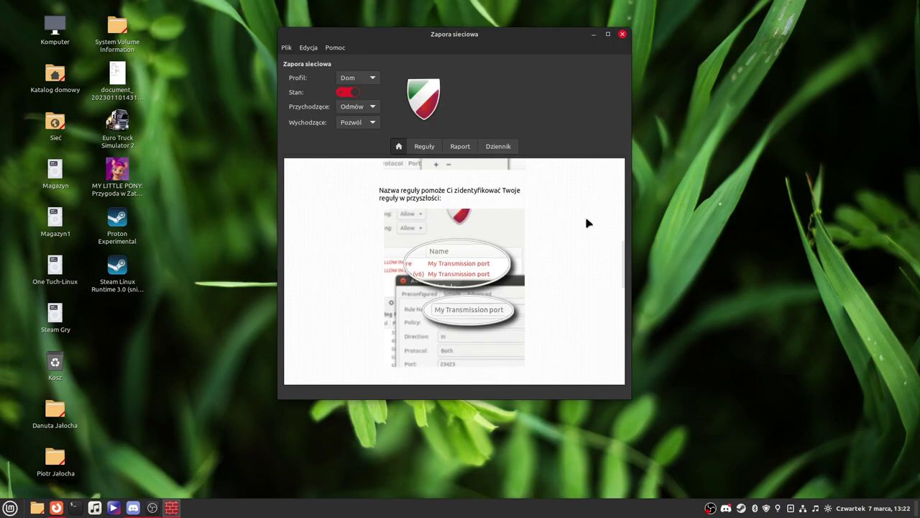
Step: Read the first answers of the Często zadawane pytania (FAQ) section in the firewall introduction
{"action": "scroll", "coordinate": [586, 223], "scroll_direction": "down", "scroll_amount": 1}
{"action": "scroll", "coordinate": [586, 223], "scroll_direction": "down", "scroll_amount": 1}
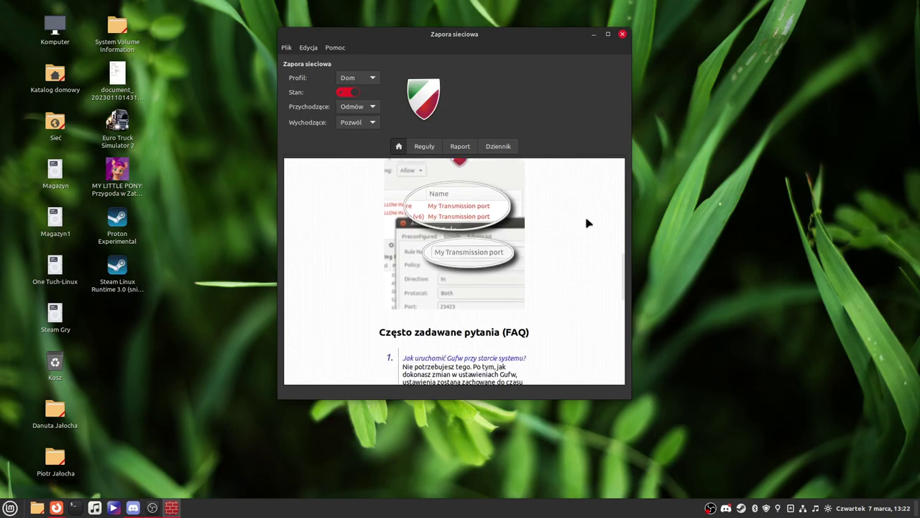
{"action": "scroll", "coordinate": [586, 223], "scroll_direction": "down", "scroll_amount": 5}
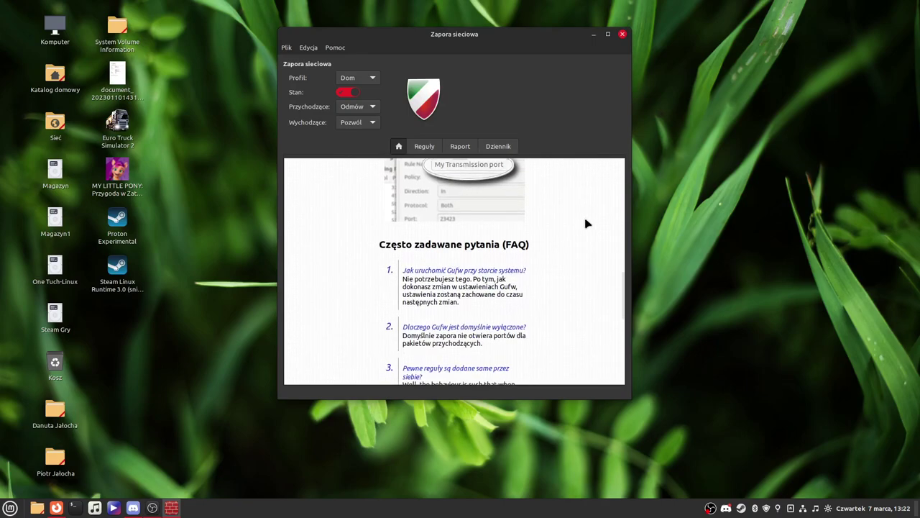
{"action": "scroll", "coordinate": [587, 223], "scroll_direction": "down", "scroll_amount": 1}
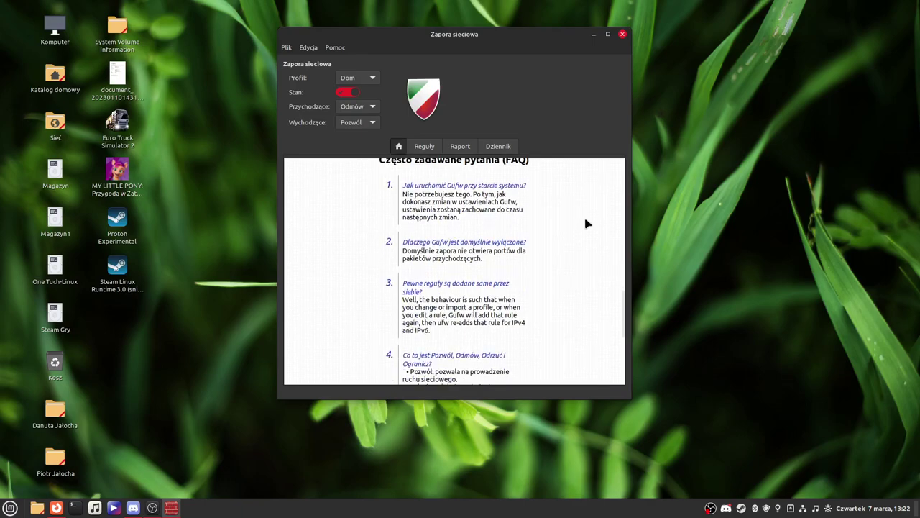
{"action": "scroll", "coordinate": [586, 223], "scroll_direction": "up", "scroll_amount": 1}
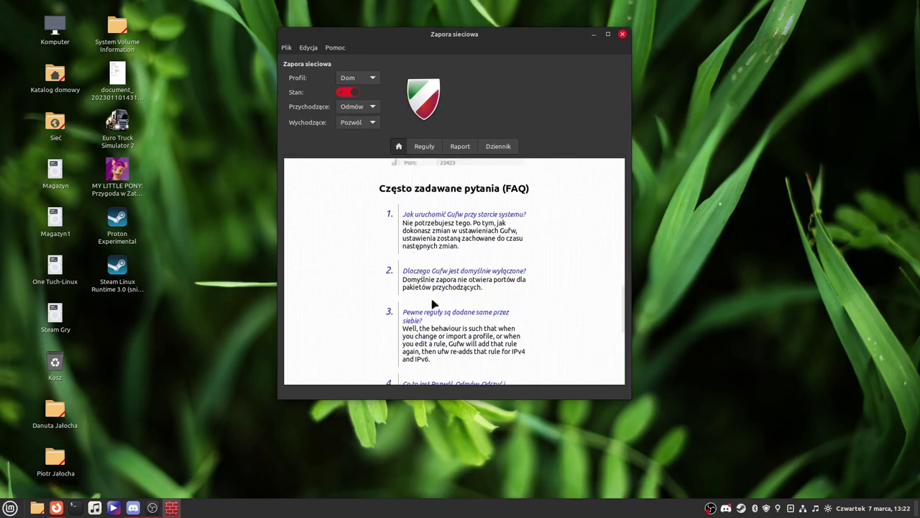
Step: Make the Zapora sieciowa window taller, reaching down to the taskbar, and read the remaining FAQ answers to the end
{"action": "left_click_drag", "start_coordinate": [464, 397], "coordinate": [471, 502]}
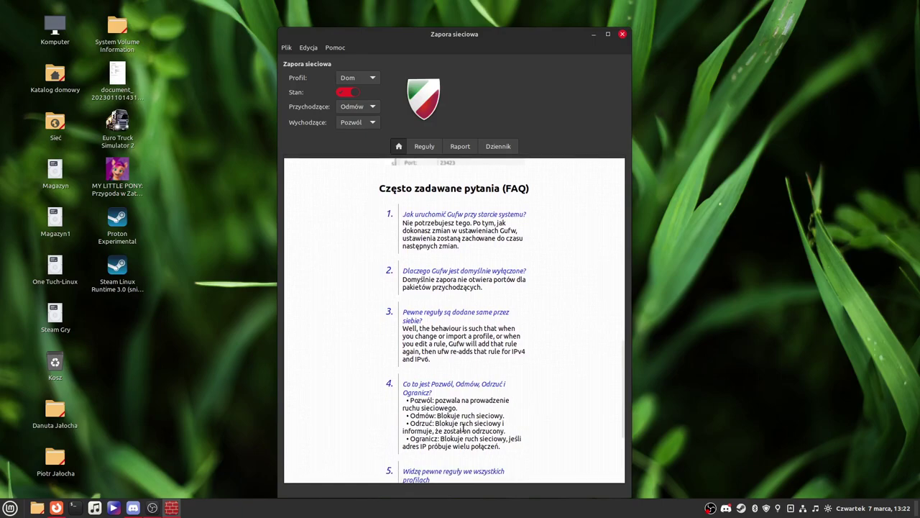
{"action": "scroll", "coordinate": [572, 408], "scroll_direction": "down", "scroll_amount": 1}
{"action": "scroll", "coordinate": [572, 408], "scroll_direction": "down", "scroll_amount": 2}
{"action": "scroll", "coordinate": [572, 409], "scroll_direction": "down", "scroll_amount": 1}
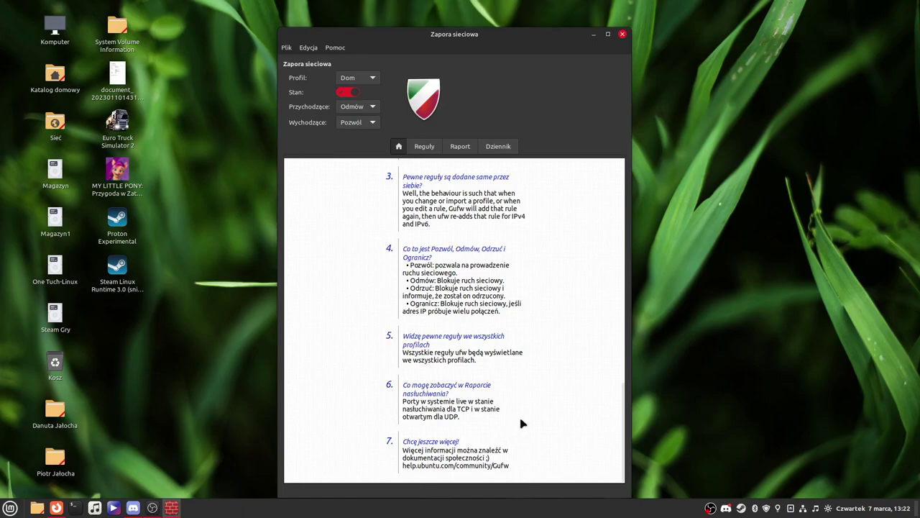
Step: Review the firewall's log (Dziennik), listening report (Raport) and rule list (Reguły)
{"action": "left_click", "coordinate": [499, 147]}
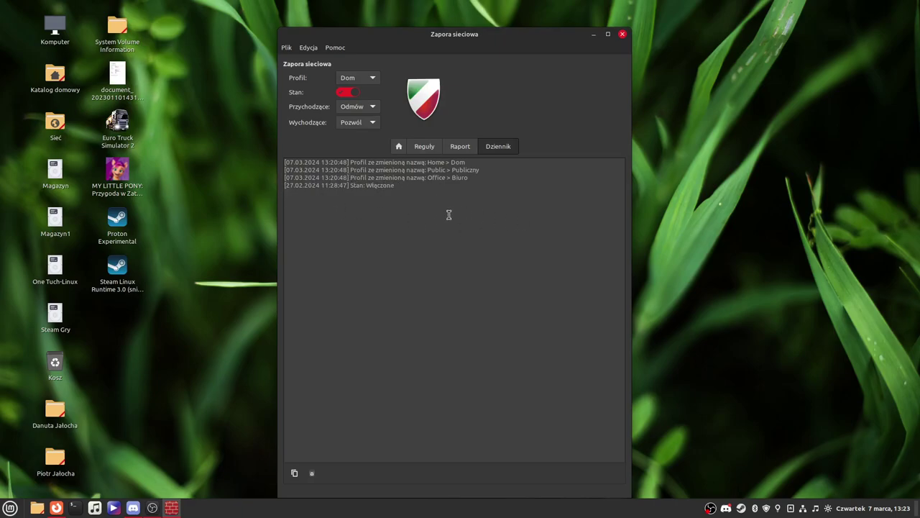
{"action": "left_click", "coordinate": [461, 147]}
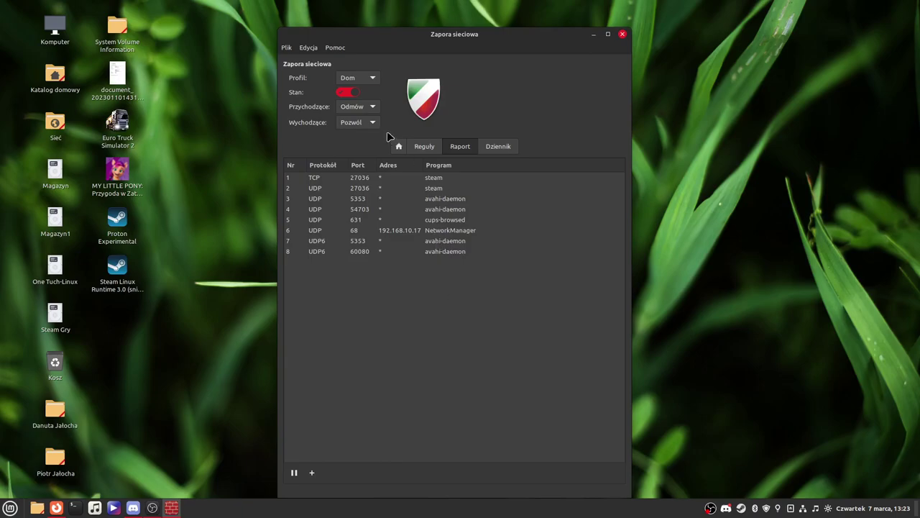
{"action": "left_click", "coordinate": [423, 148]}
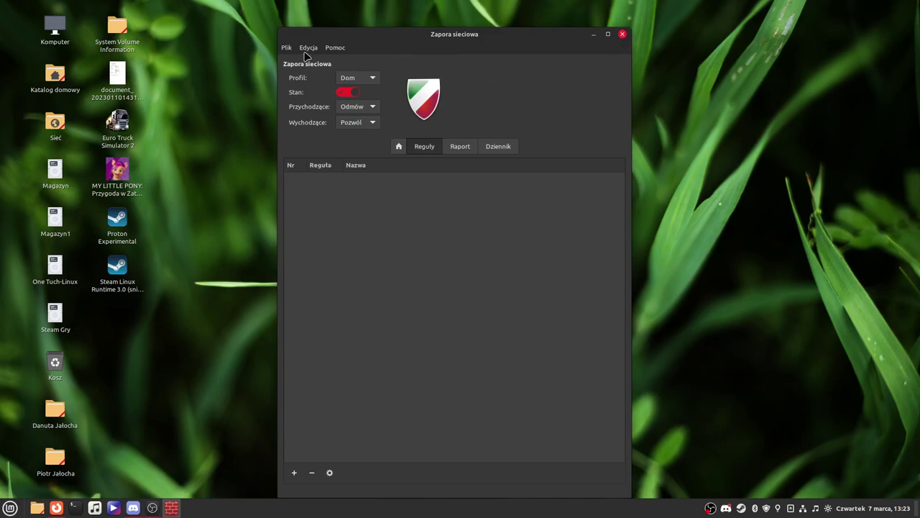
Step: In the firewall preferences, enable the rule deletion confirmation window and set Zapisywanie dziennika to Wysoki
{"action": "left_click", "coordinate": [332, 48]}
{"action": "mouse_move", "coordinate": [305, 48]}
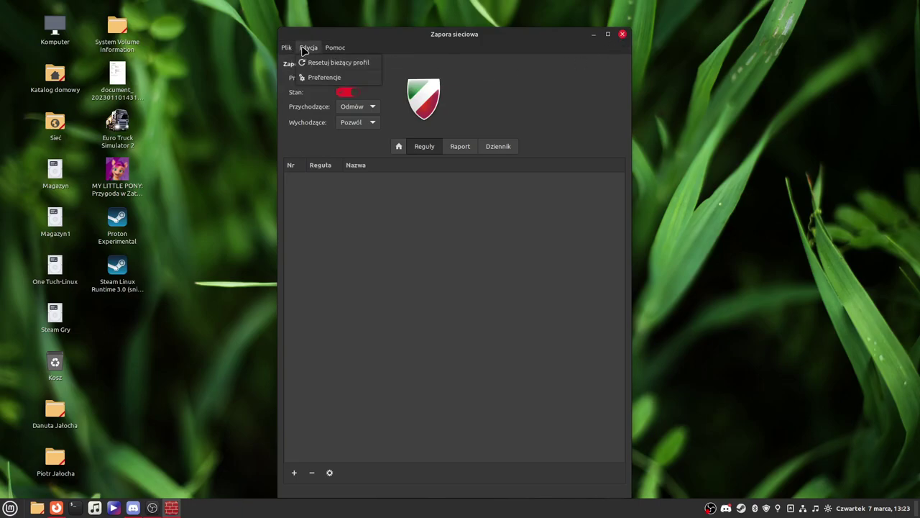
{"action": "left_click", "coordinate": [343, 79]}
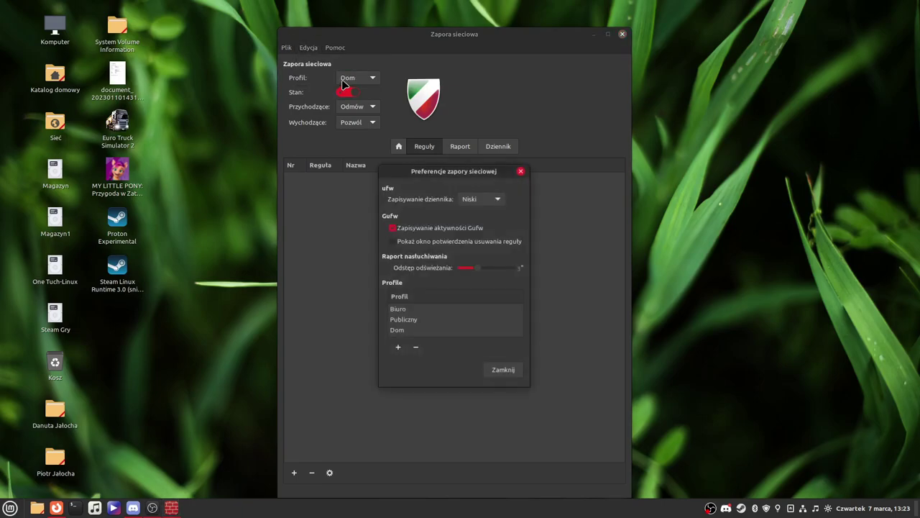
{"action": "left_click", "coordinate": [458, 243]}
{"action": "left_click", "coordinate": [503, 205]}
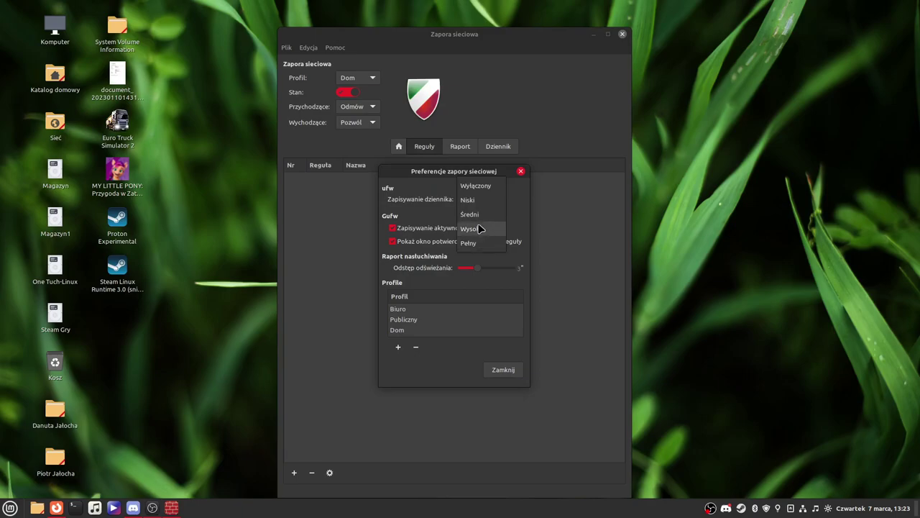
{"action": "left_click", "coordinate": [482, 229]}
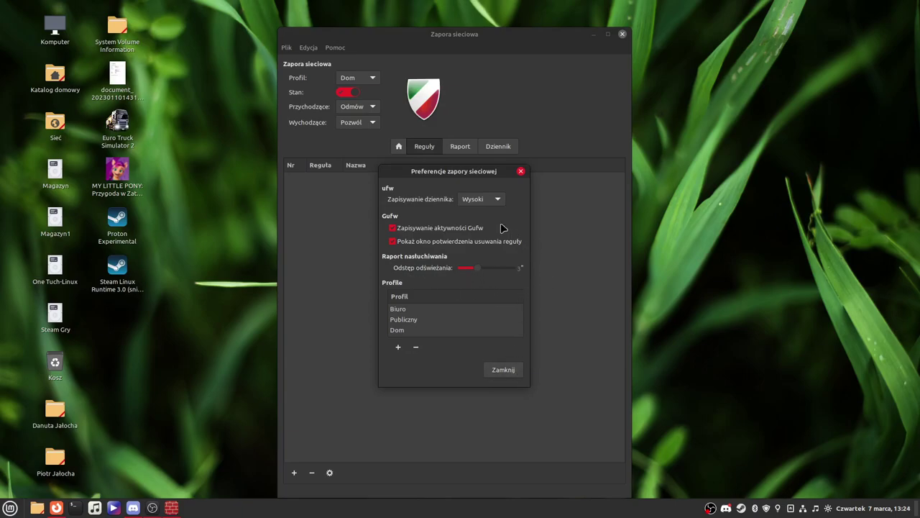
{"action": "left_click", "coordinate": [515, 371]}
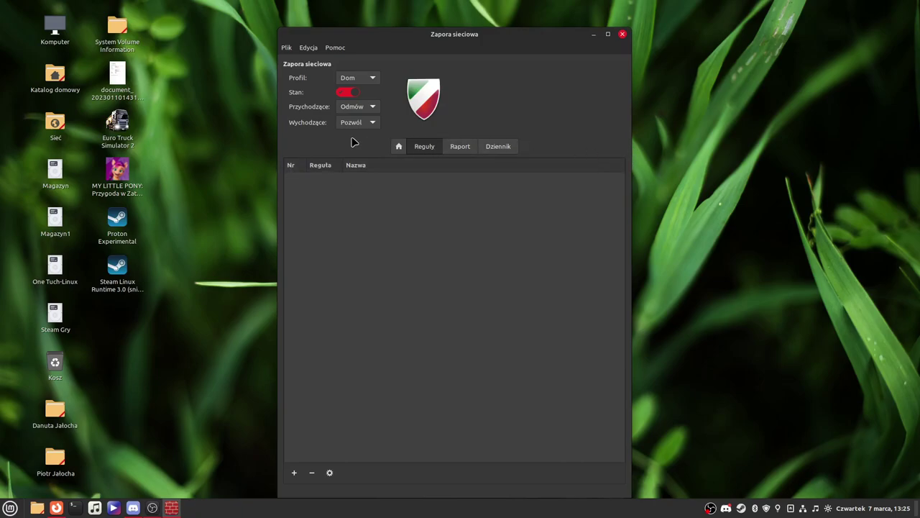
Step: Return to the firewall introduction and review the sections on profile names, rule names and basic settings
{"action": "left_click", "coordinate": [400, 146]}
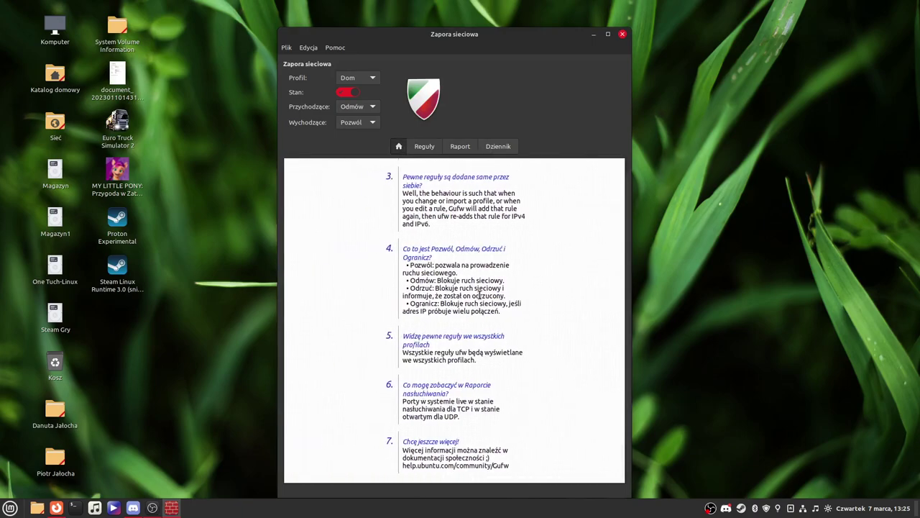
{"action": "scroll", "coordinate": [495, 321], "scroll_direction": "up", "scroll_amount": 10}
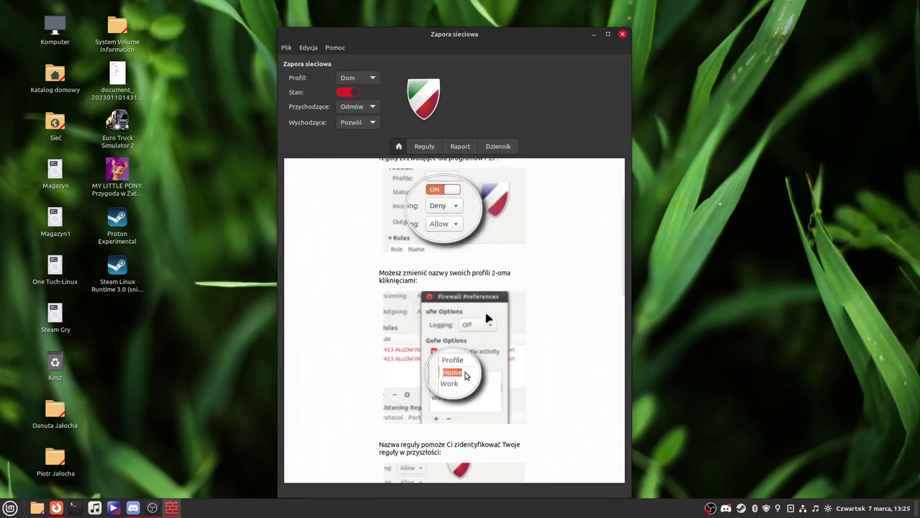
{"action": "scroll", "coordinate": [502, 323], "scroll_direction": "down", "scroll_amount": 4}
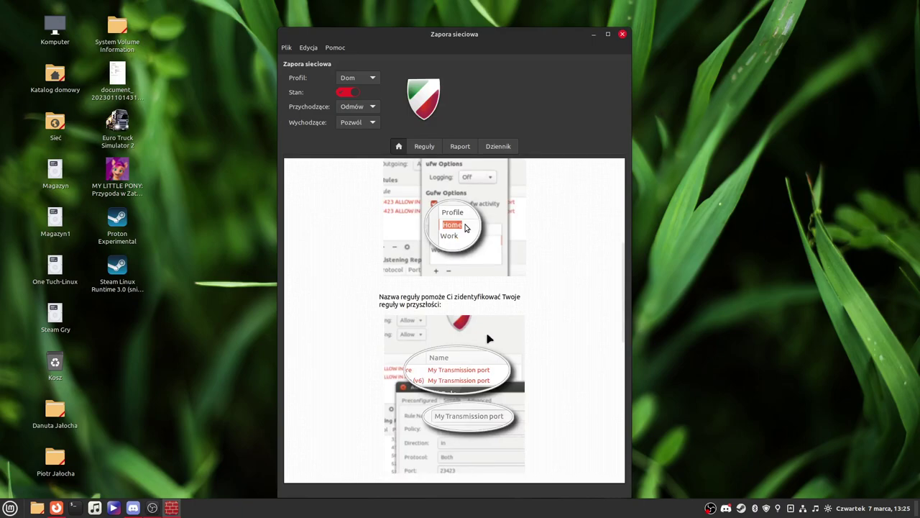
{"action": "scroll", "coordinate": [488, 338], "scroll_direction": "up", "scroll_amount": 7}
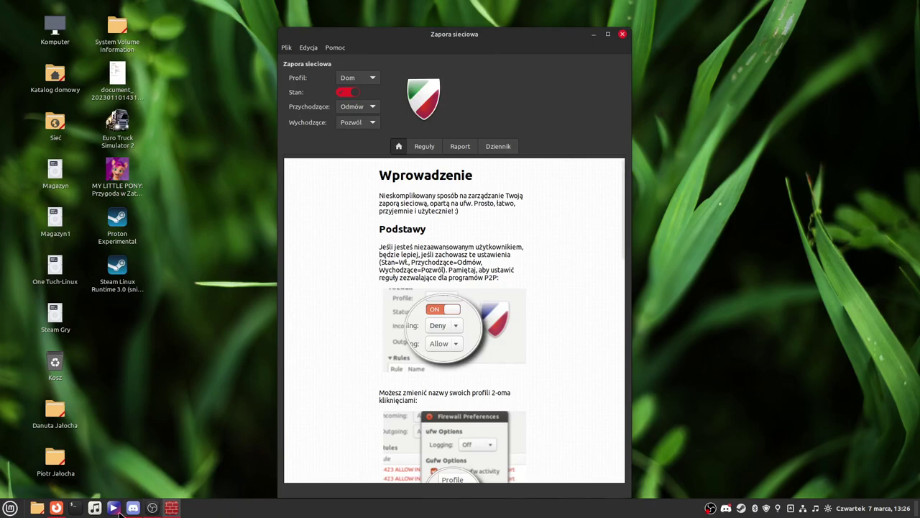
Step: Launch Monitor systemu from the Administracja category and bring its window to the front
{"action": "left_click", "coordinate": [10, 507]}
{"action": "mouse_move", "coordinate": [104, 408]}
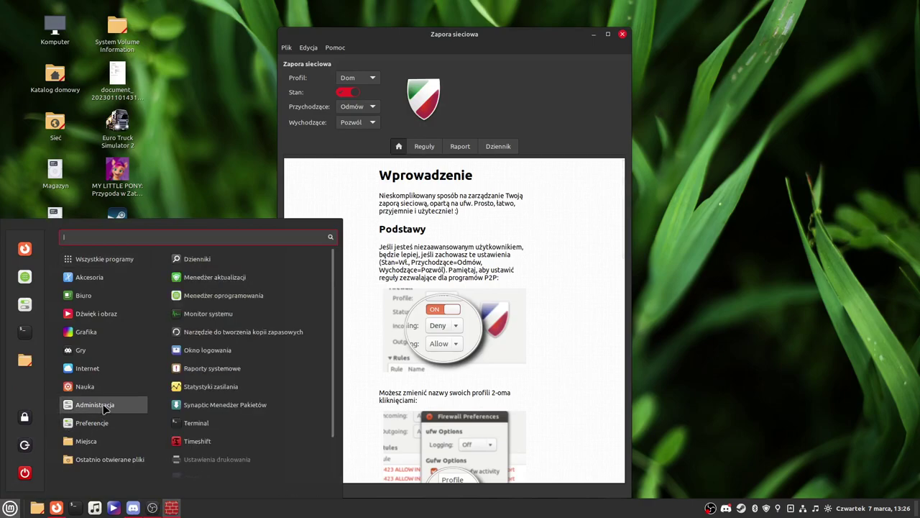
{"action": "left_click", "coordinate": [249, 315]}
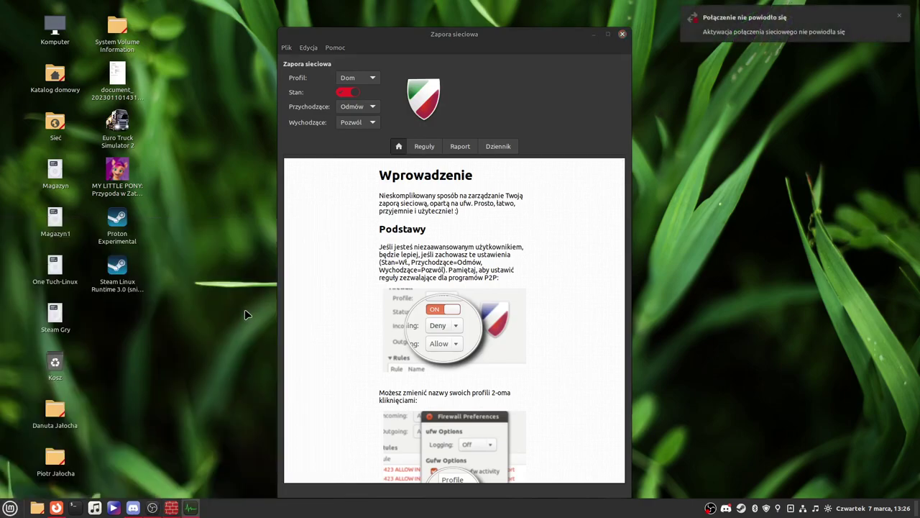
{"action": "left_click", "coordinate": [191, 508]}
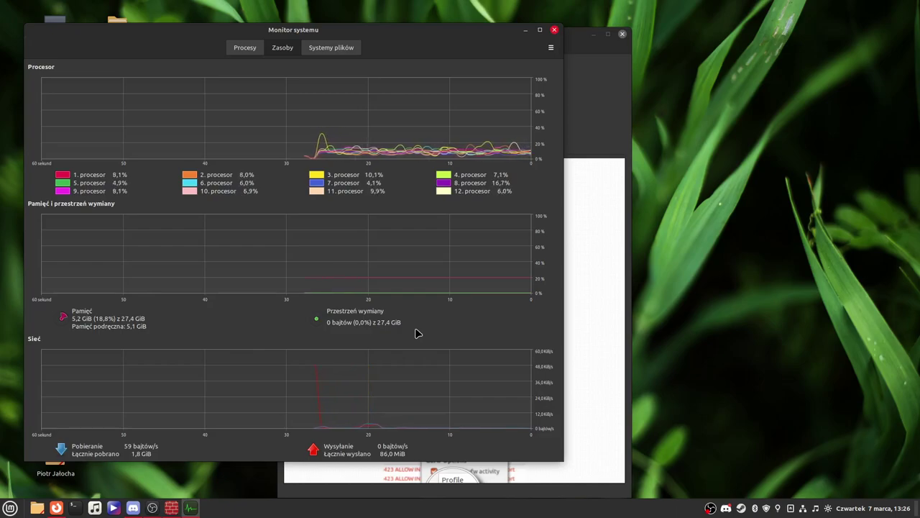
Step: Browse the Preferencje, Gry and Biuro program categories, and open the Dyski utility from Akcesoria
{"action": "left_click", "coordinate": [13, 507]}
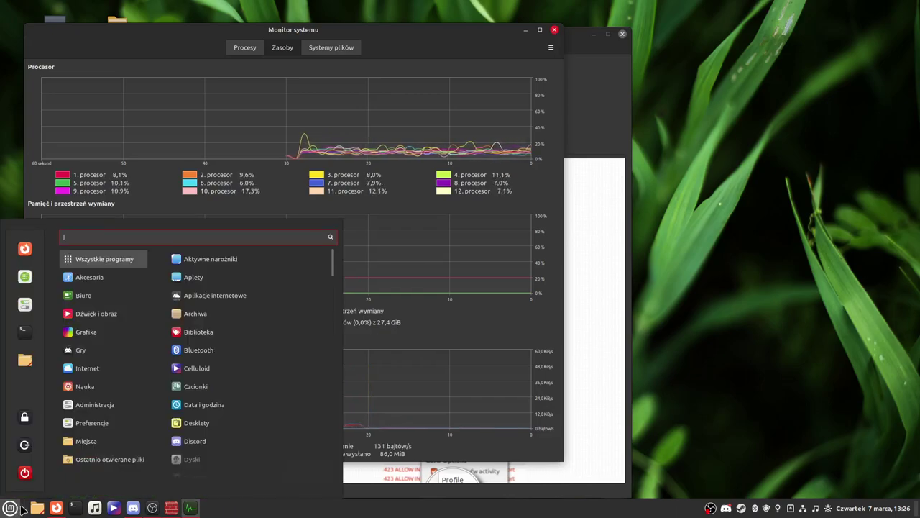
{"action": "mouse_move", "coordinate": [126, 424]}
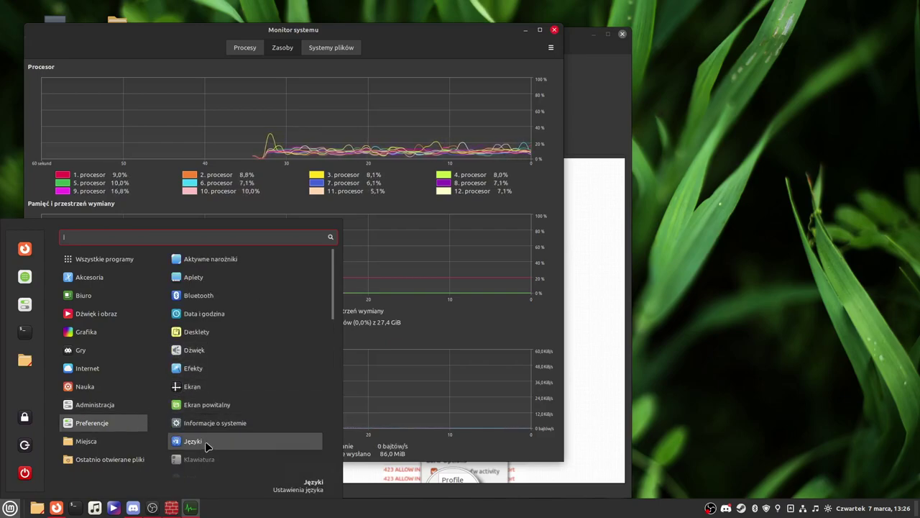
{"action": "scroll", "coordinate": [220, 334], "scroll_direction": "down", "scroll_amount": 3}
{"action": "mouse_move", "coordinate": [103, 348]}
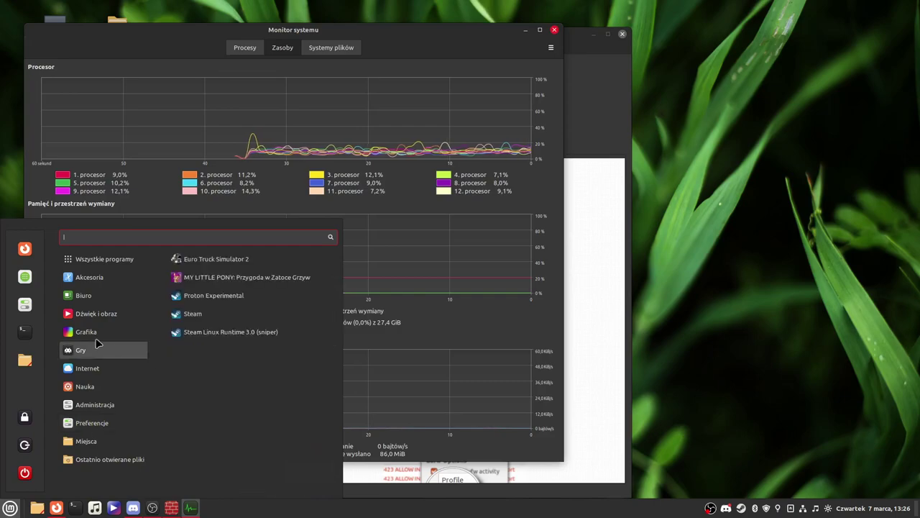
{"action": "mouse_move", "coordinate": [110, 319]}
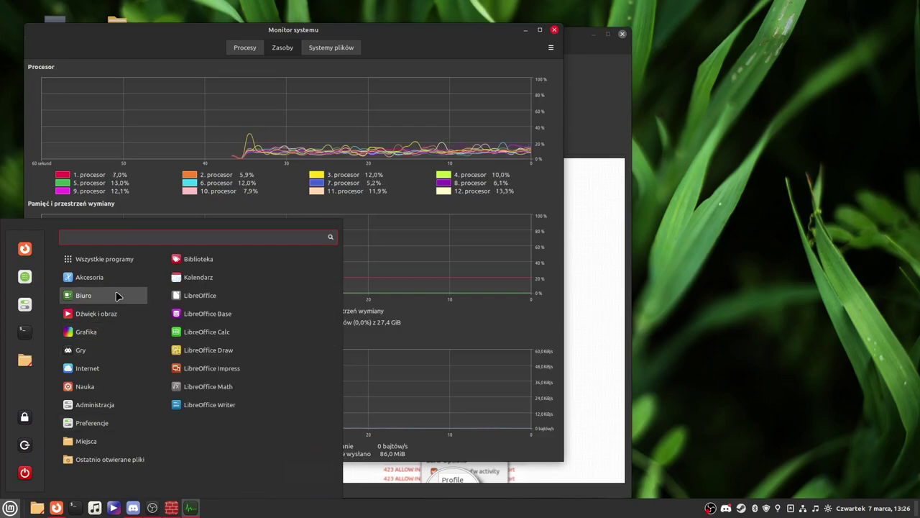
{"action": "mouse_move", "coordinate": [122, 278]}
{"action": "left_click", "coordinate": [222, 302]}
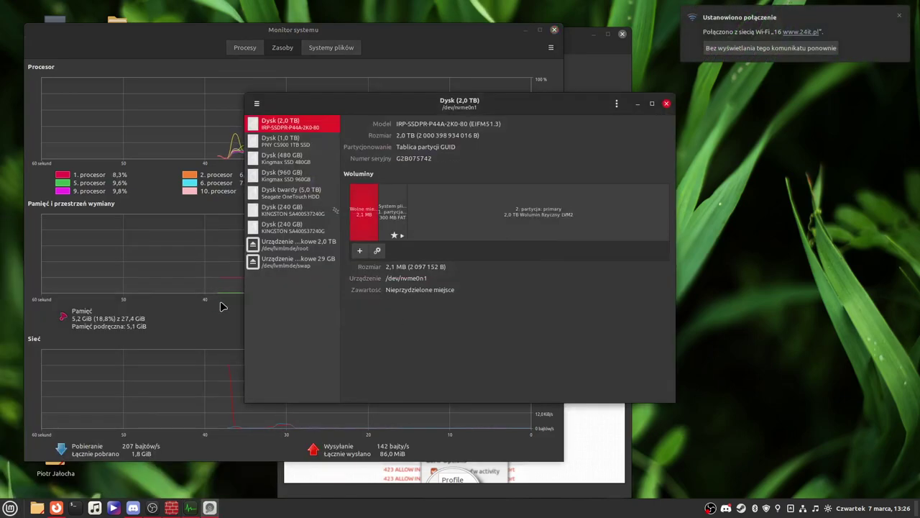